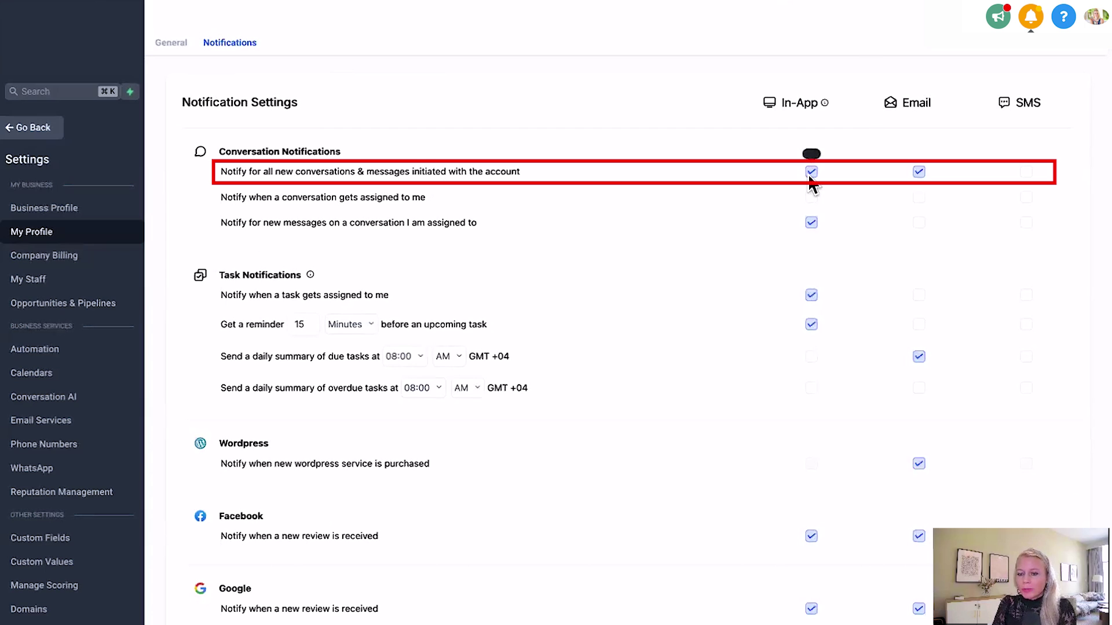
Step: Turn off SMS alerts for all new conversations, leaving In-App and Email on
left_click(1026, 172)
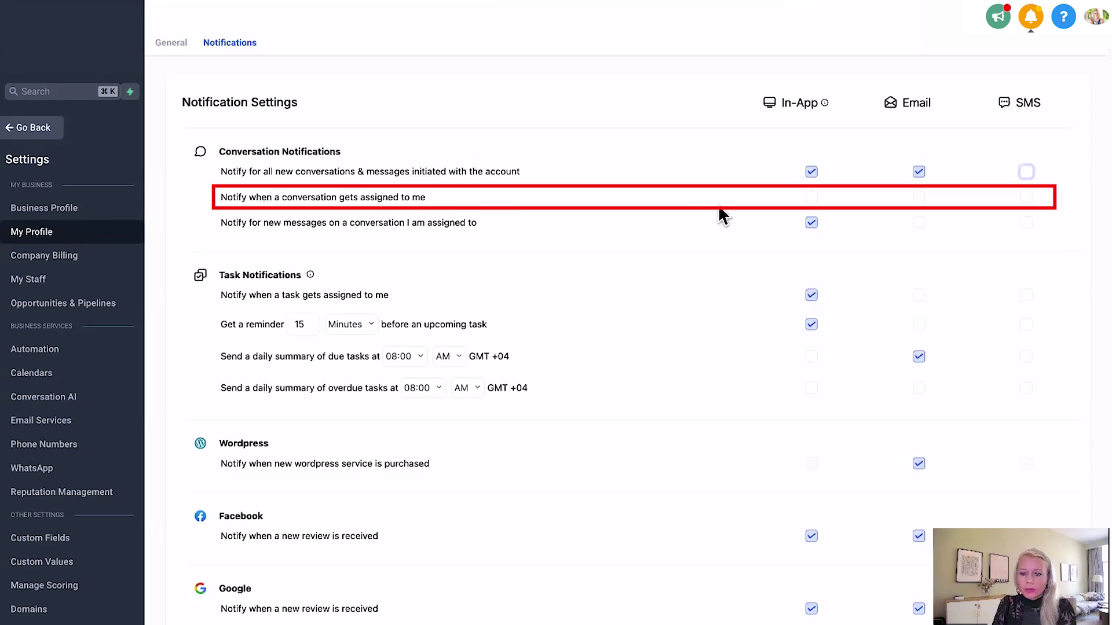
Step: Test-toggle Email, SMS and In-App alerts for conversations assigned to me, then clear them again
left_click(919, 197)
left_click(1026, 197)
left_click(812, 197)
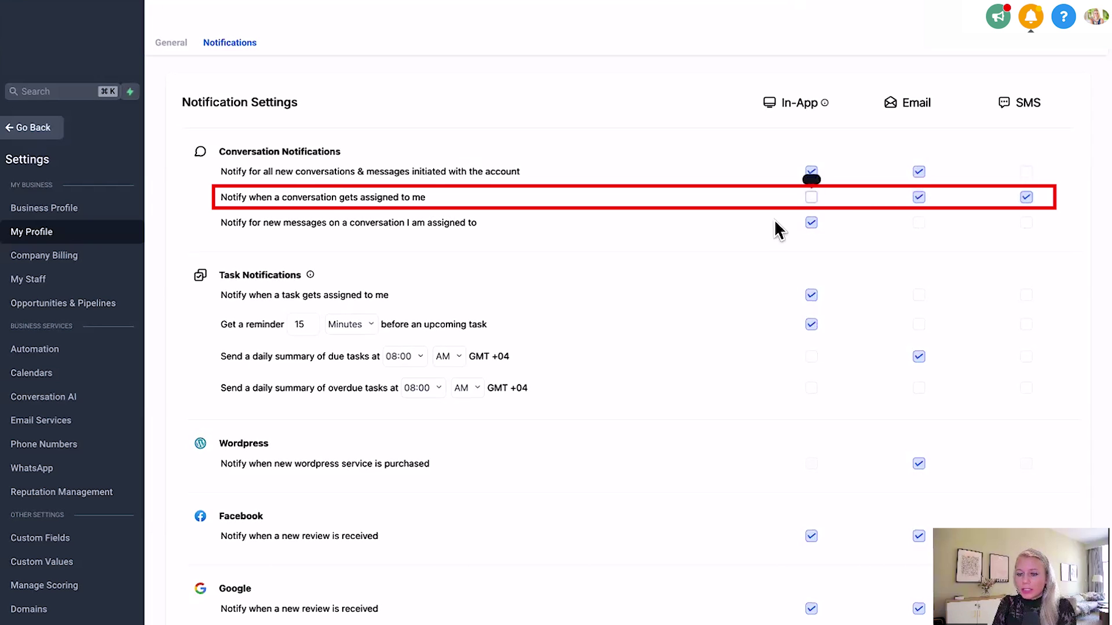
left_click(1026, 198)
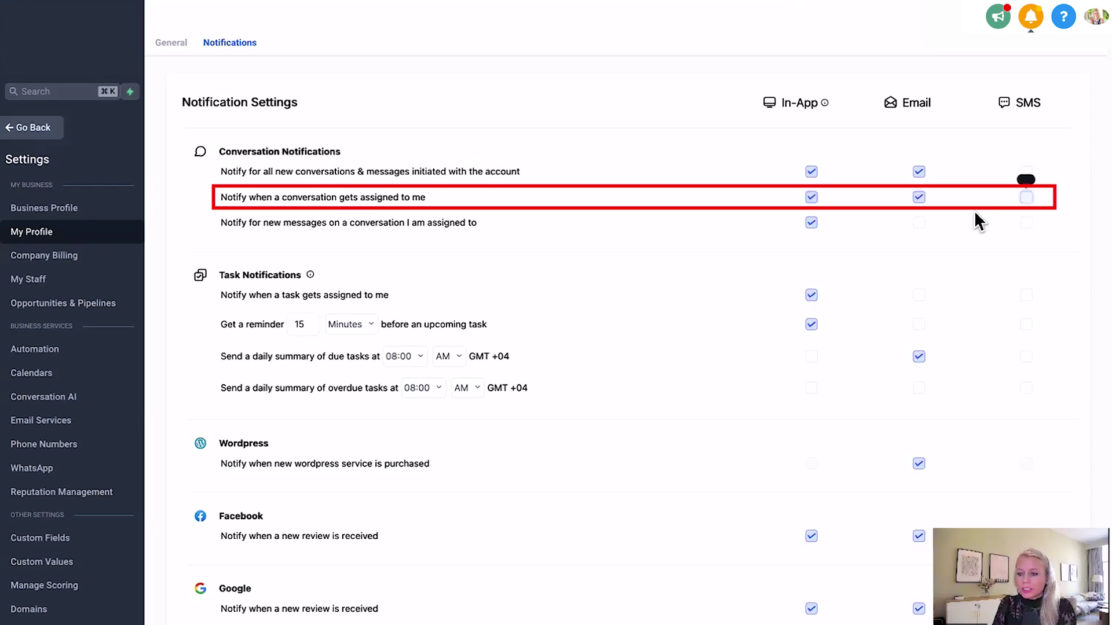
left_click(918, 197)
left_click(811, 198)
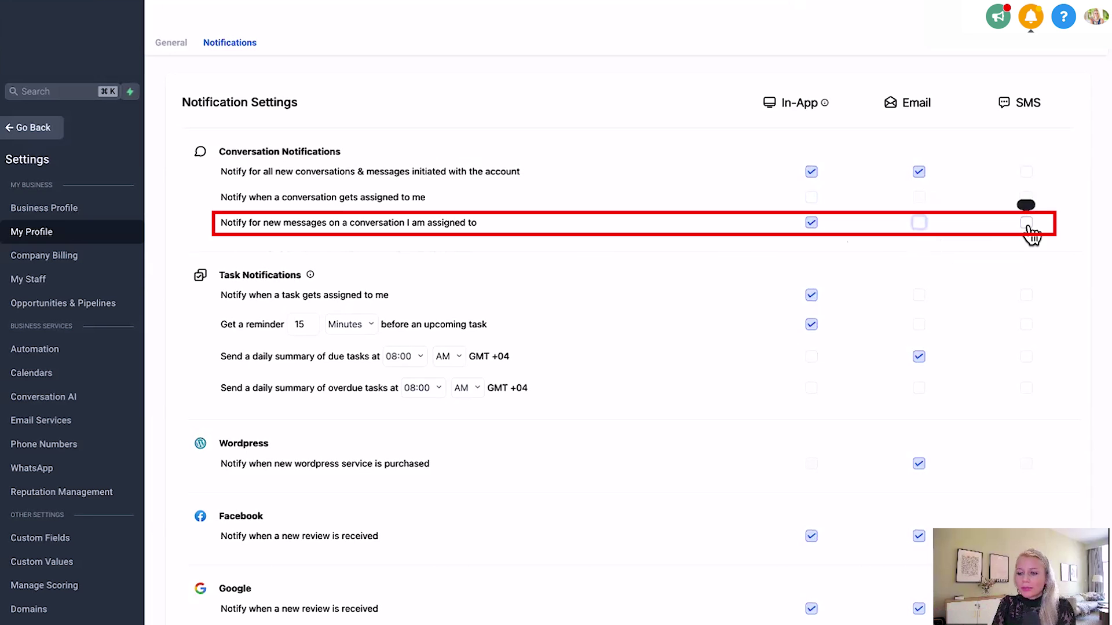
scroll(929, 293, "down", 1)
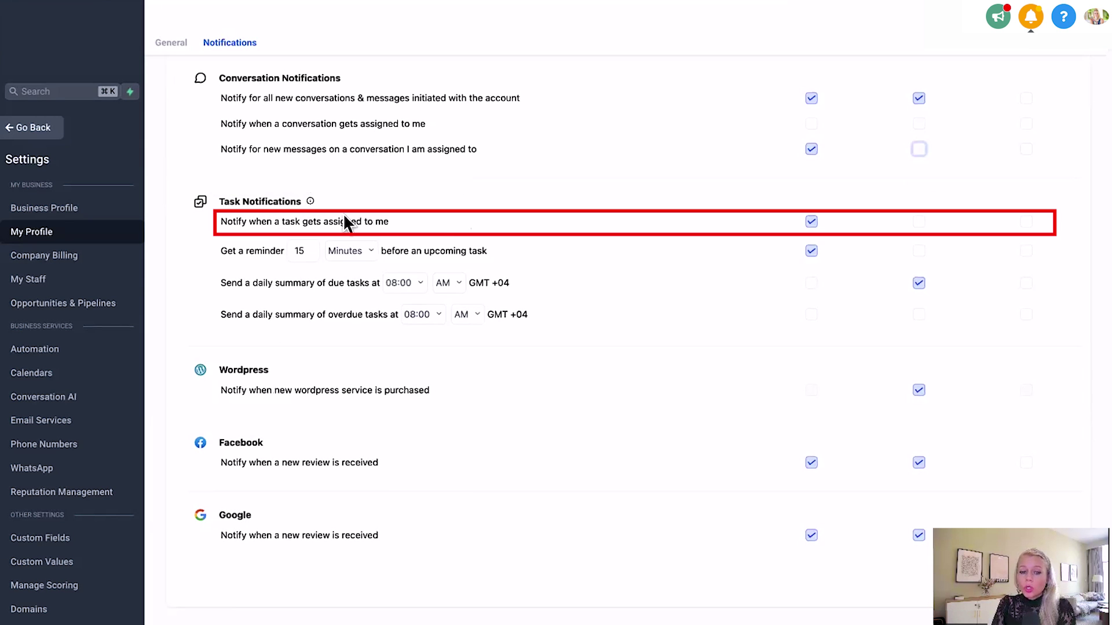
left_click(810, 222)
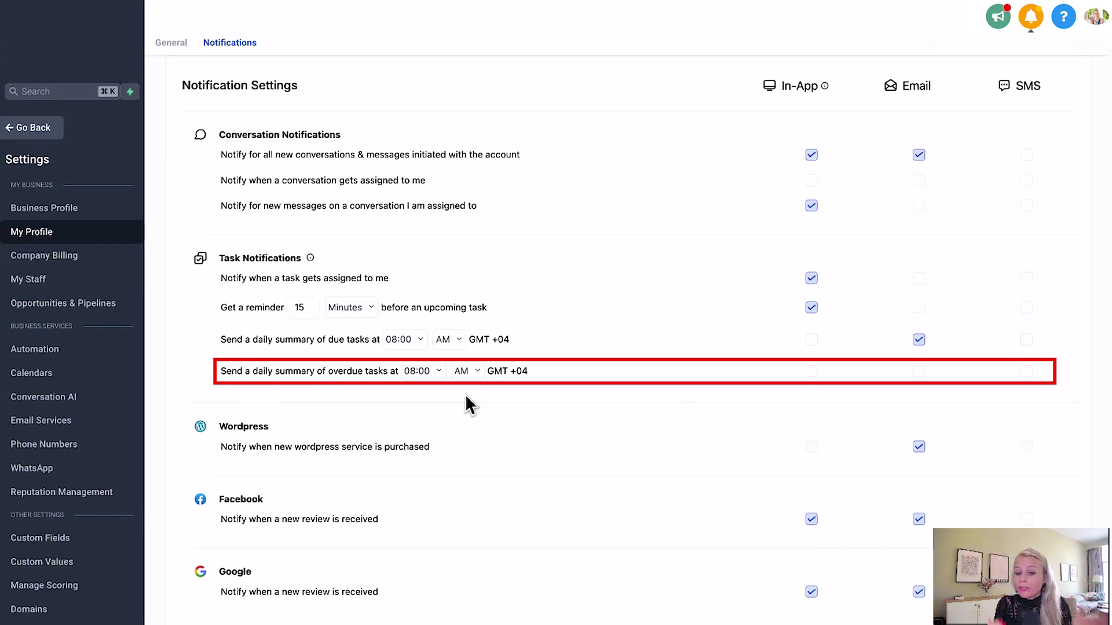
scroll(465, 400, "down", 1)
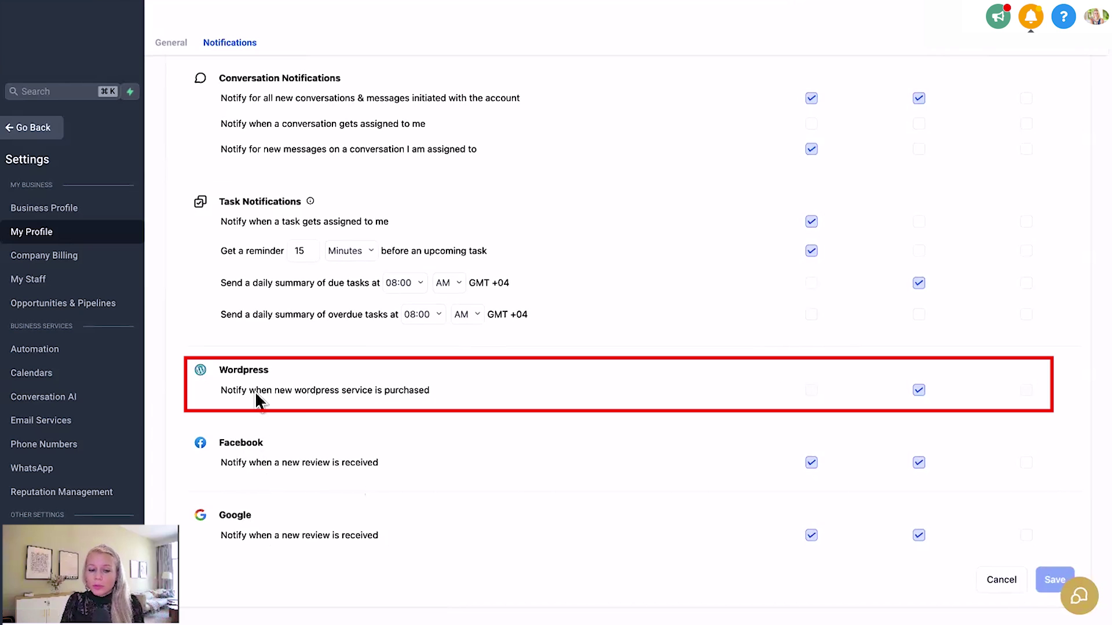
scroll(890, 407, "up", 1)
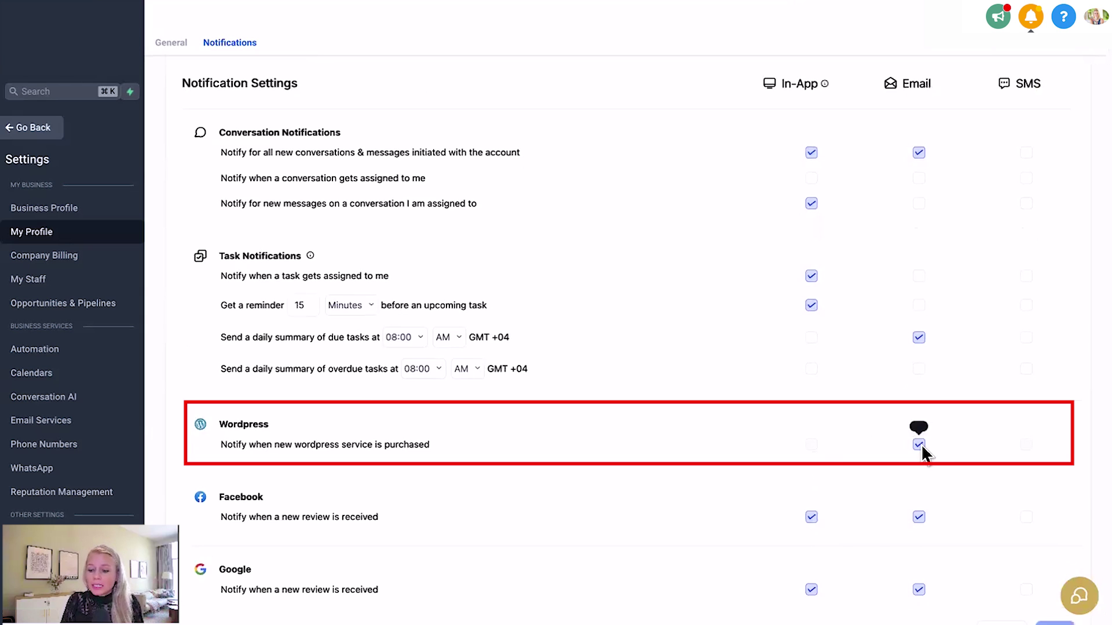
mouse_move(1026, 462)
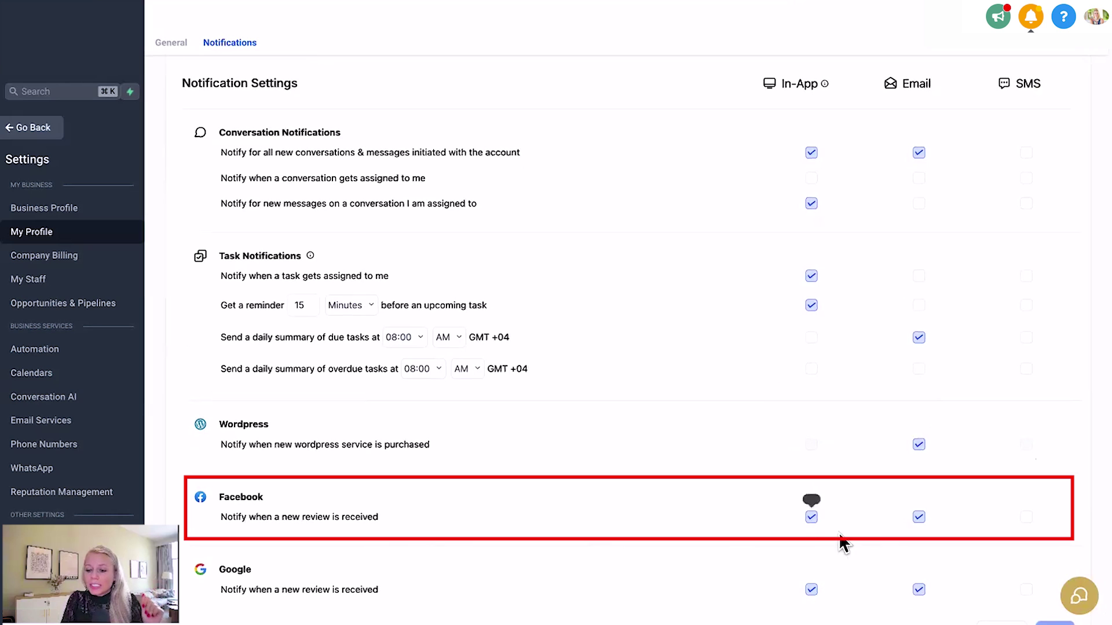
left_click(1027, 518)
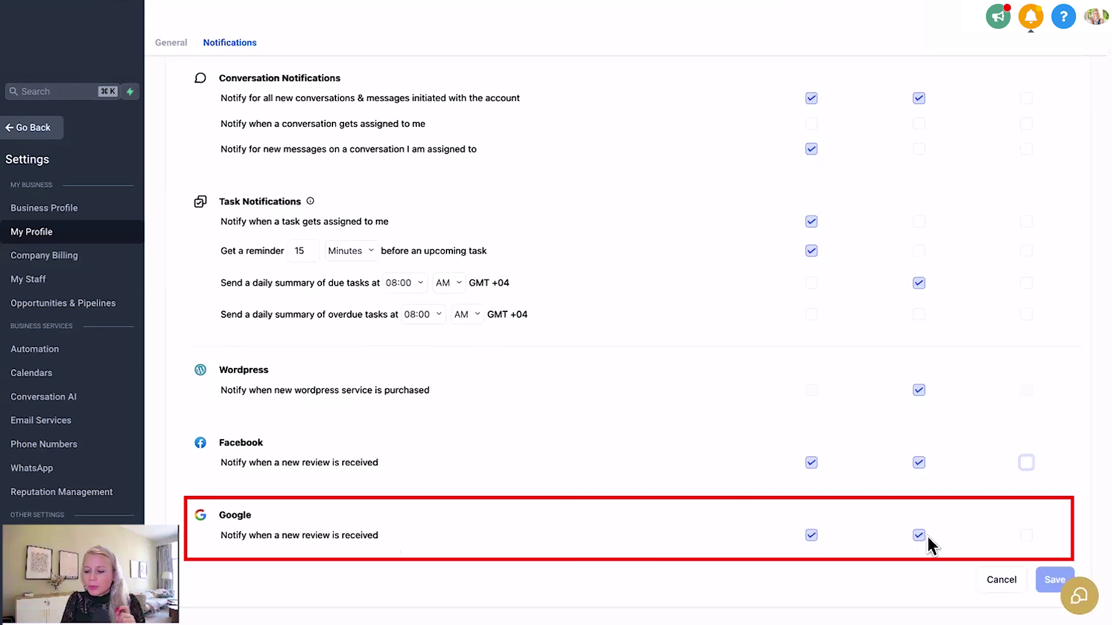
left_click(1028, 538)
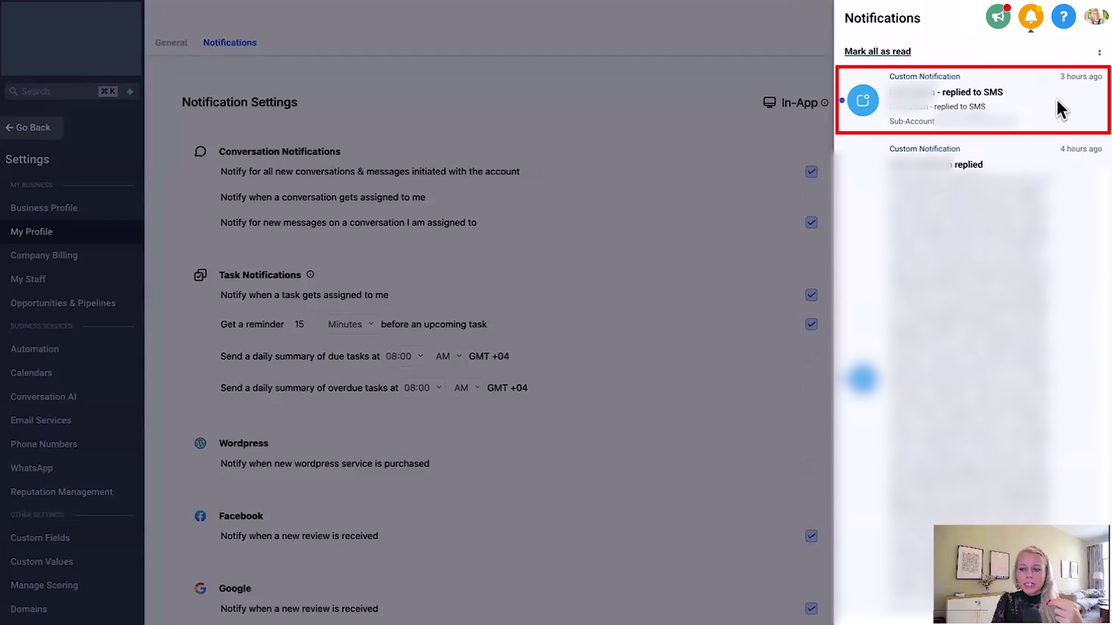
Step: Open the replying contact's conversation from the 'replied to SMS' notification
left_click(964, 112)
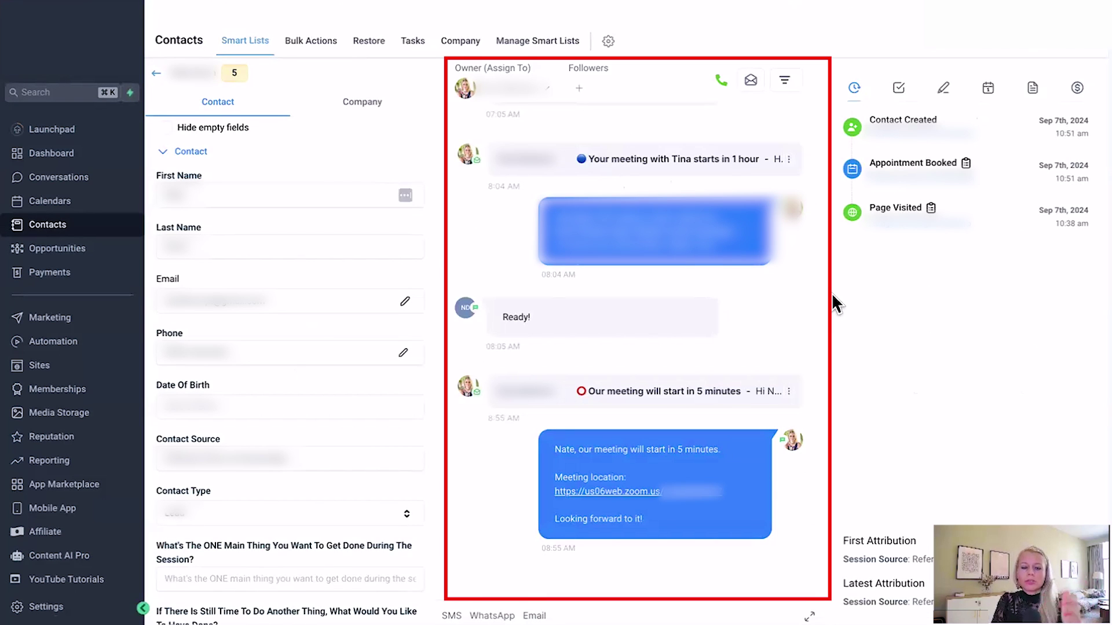